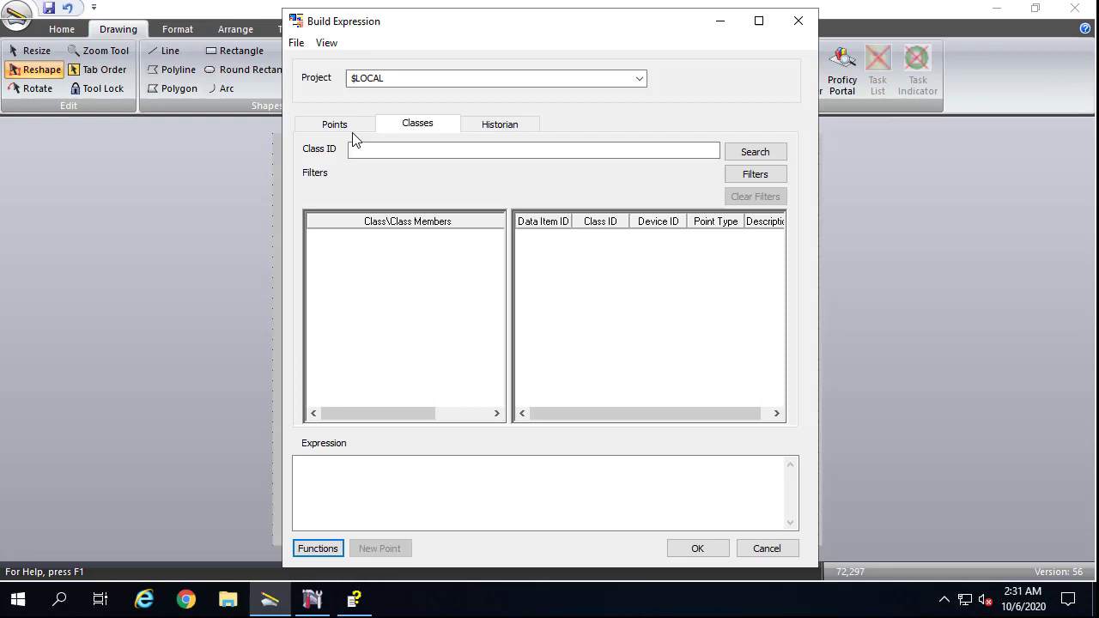
Browse the Points, Classes and Historian tabs of the Build Expression dialog
left_click(382, 125)
left_click(421, 128)
left_click(481, 127)
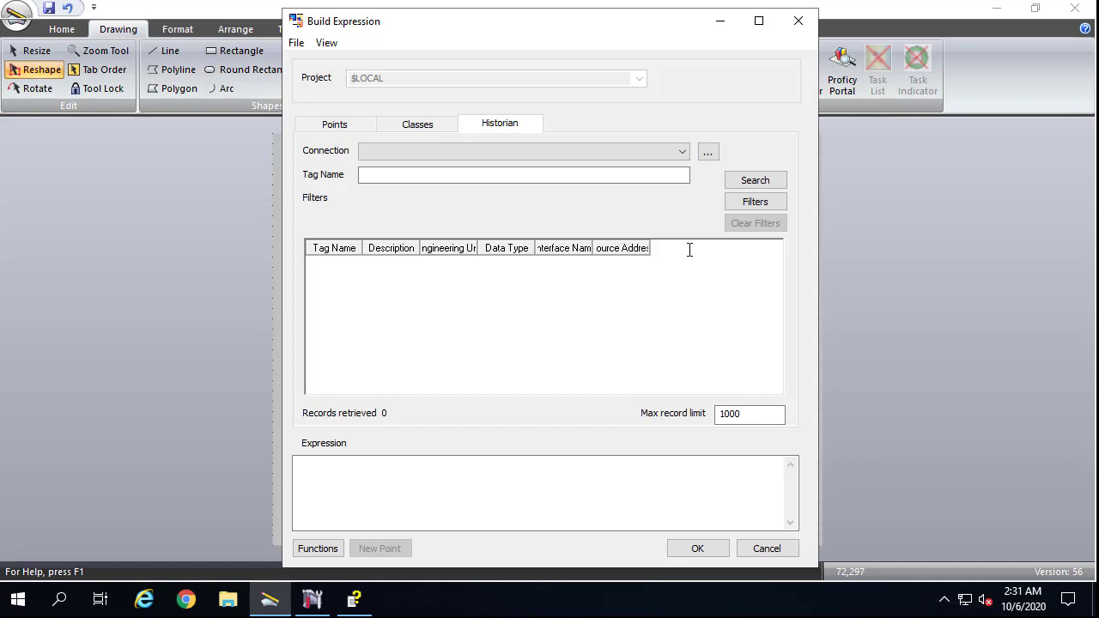
Browse the Alarm, Shape Attribute, String and General functions, including GetWindowsSessionID
left_click(319, 550)
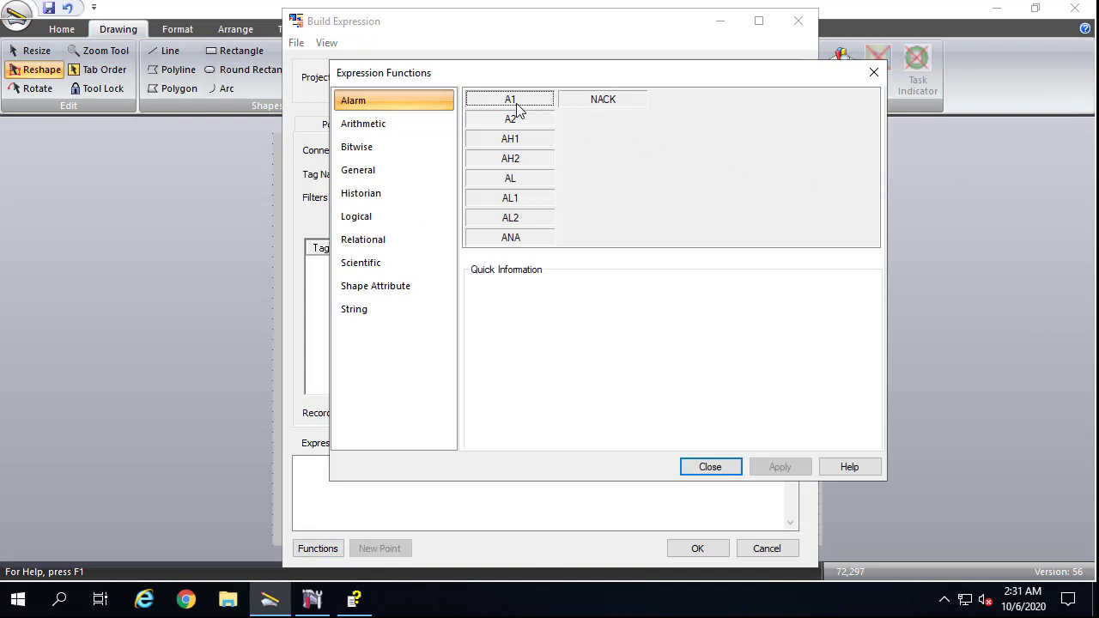
left_click(520, 103)
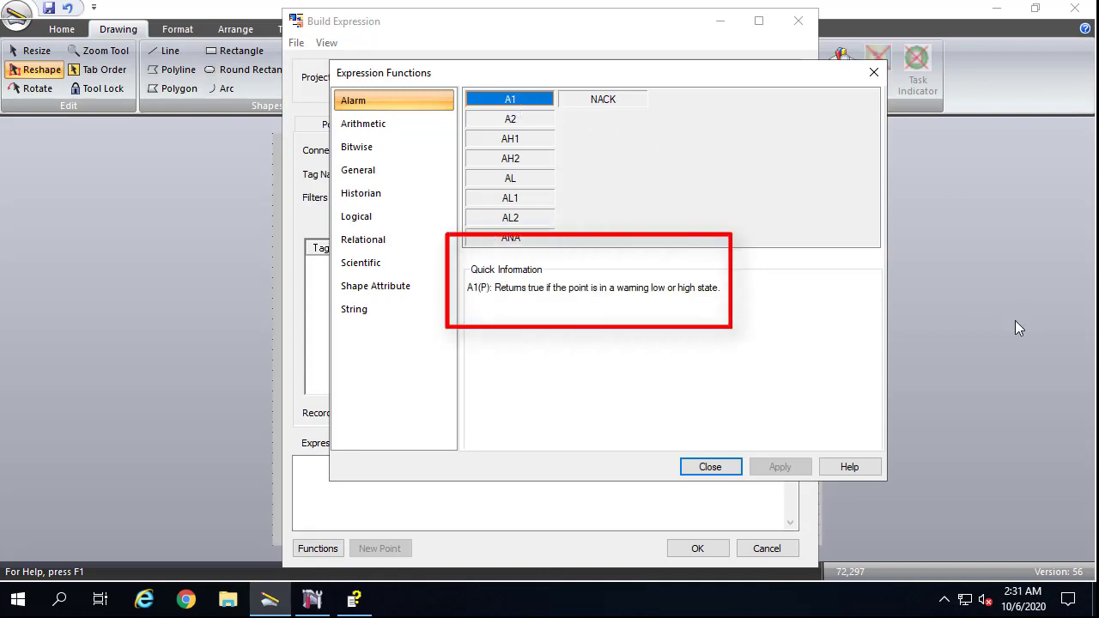
left_click(375, 286)
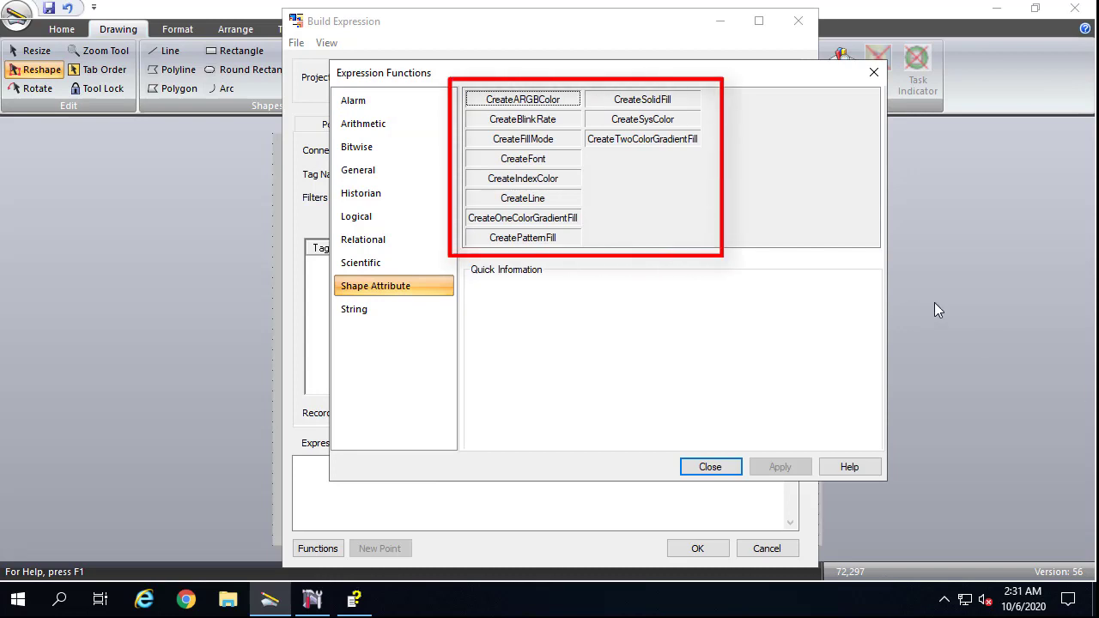
left_click(377, 311)
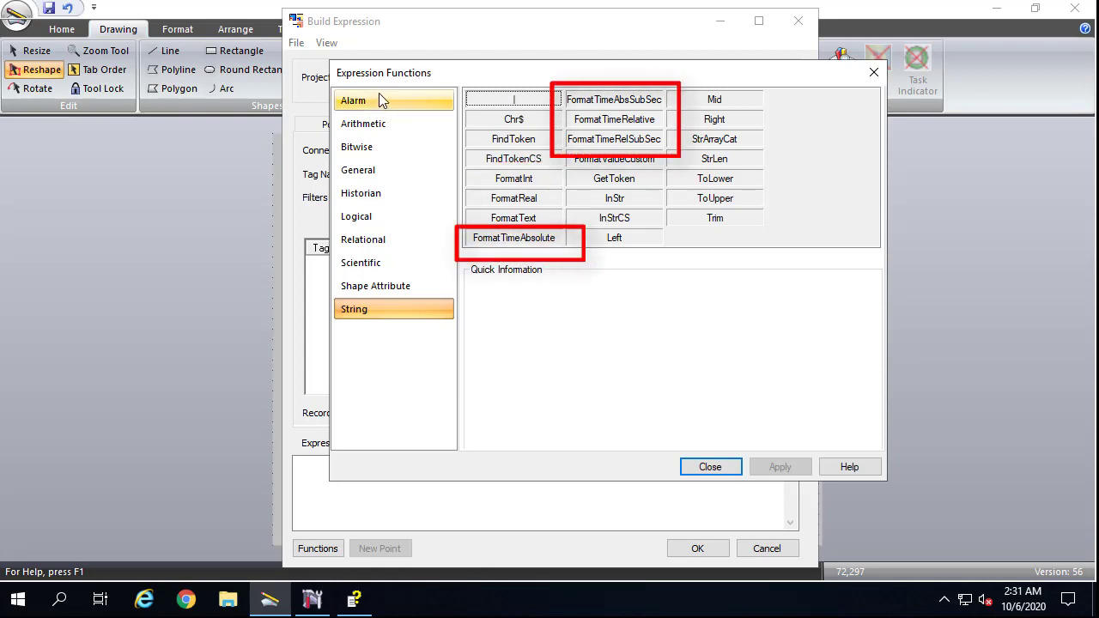
left_click(365, 170)
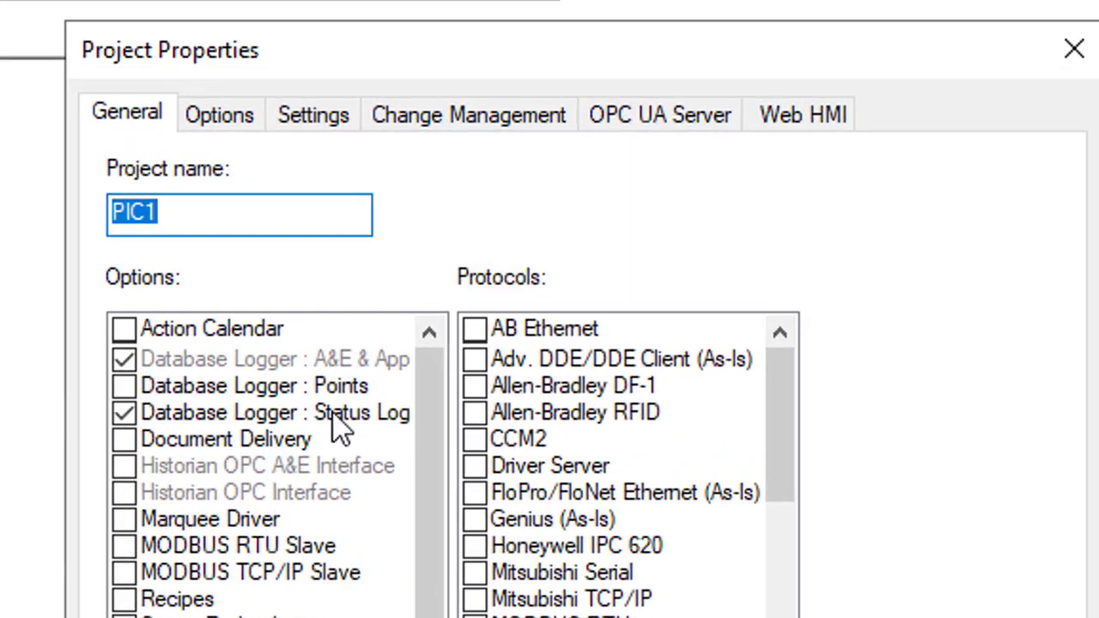
Check Database Logger Status Log, select COR_LOG, then highlight COR_LOG_RP_SCAN_TIME (300) in Project Parameters
left_click(373, 264)
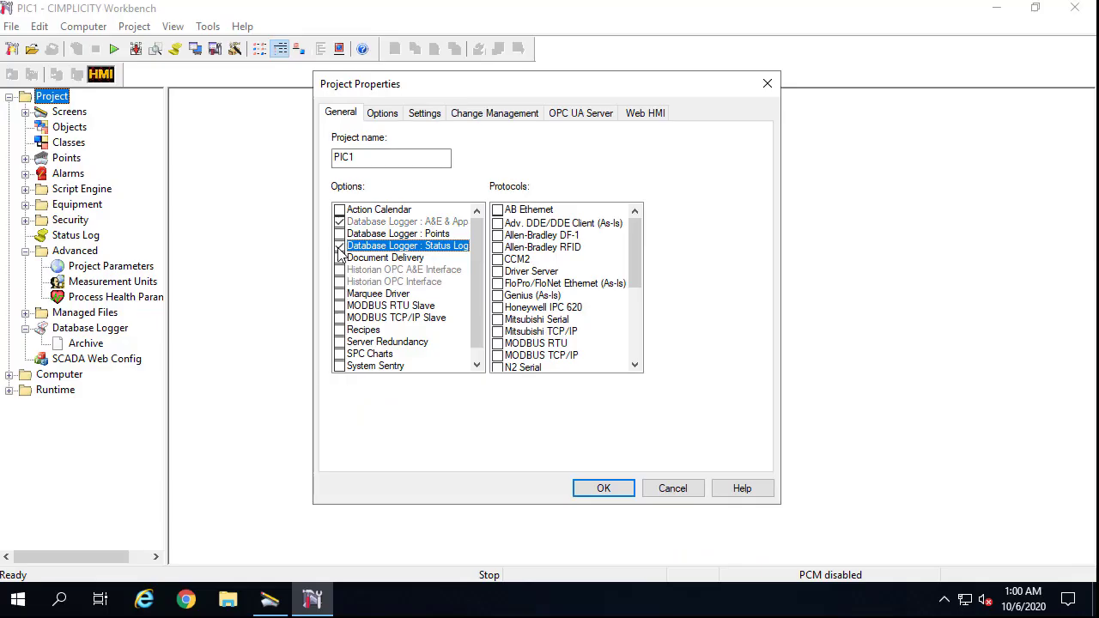
left_click(603, 488)
double_click(89, 328)
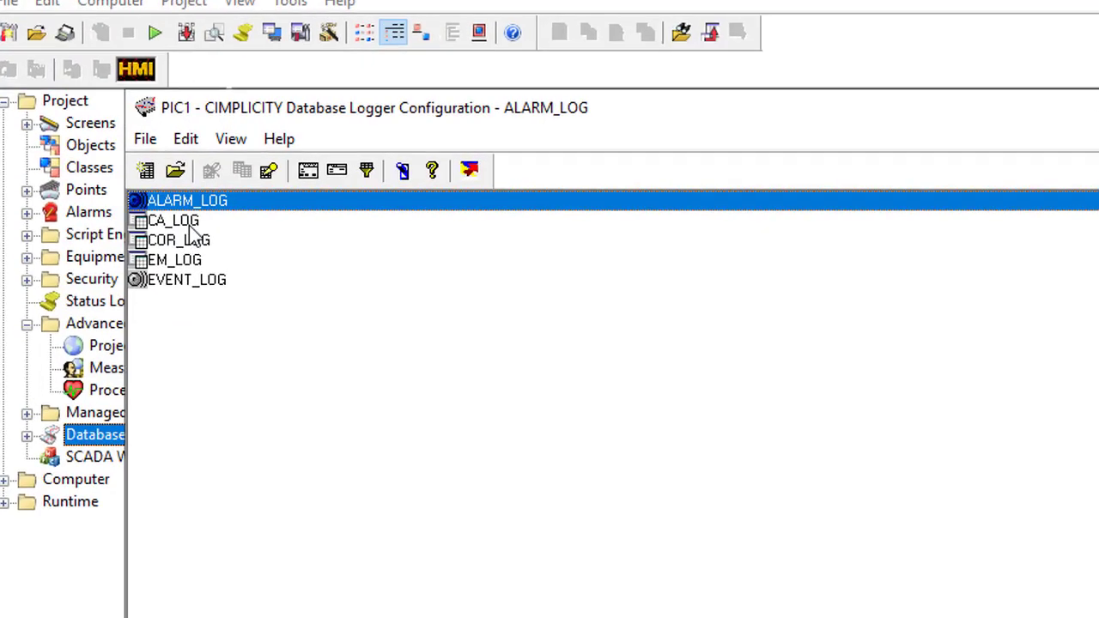
left_click(152, 194)
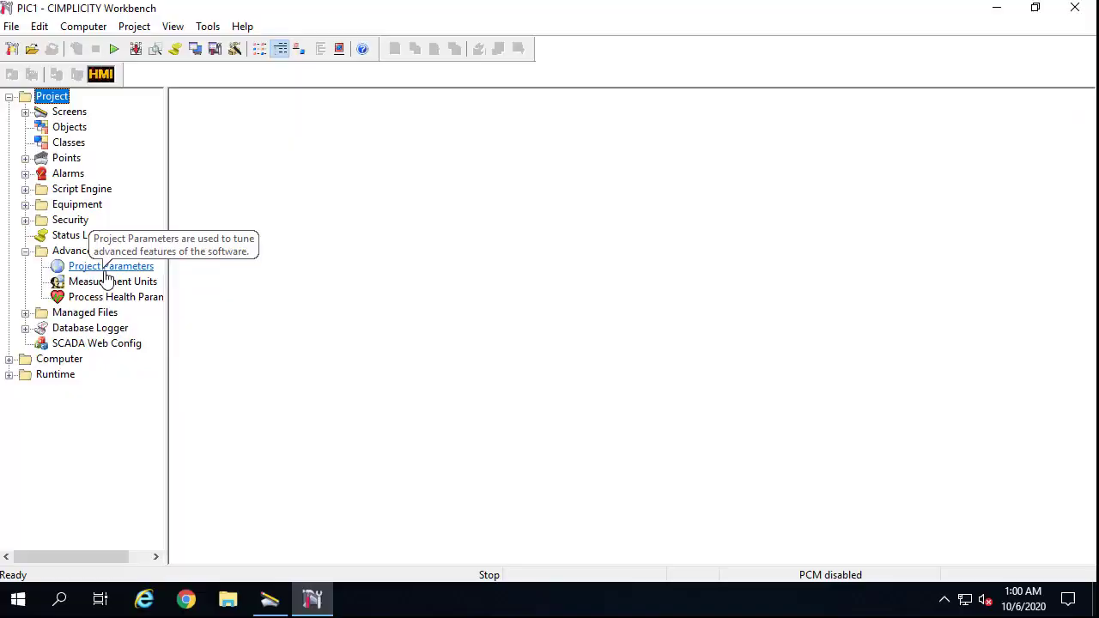
left_click(108, 268)
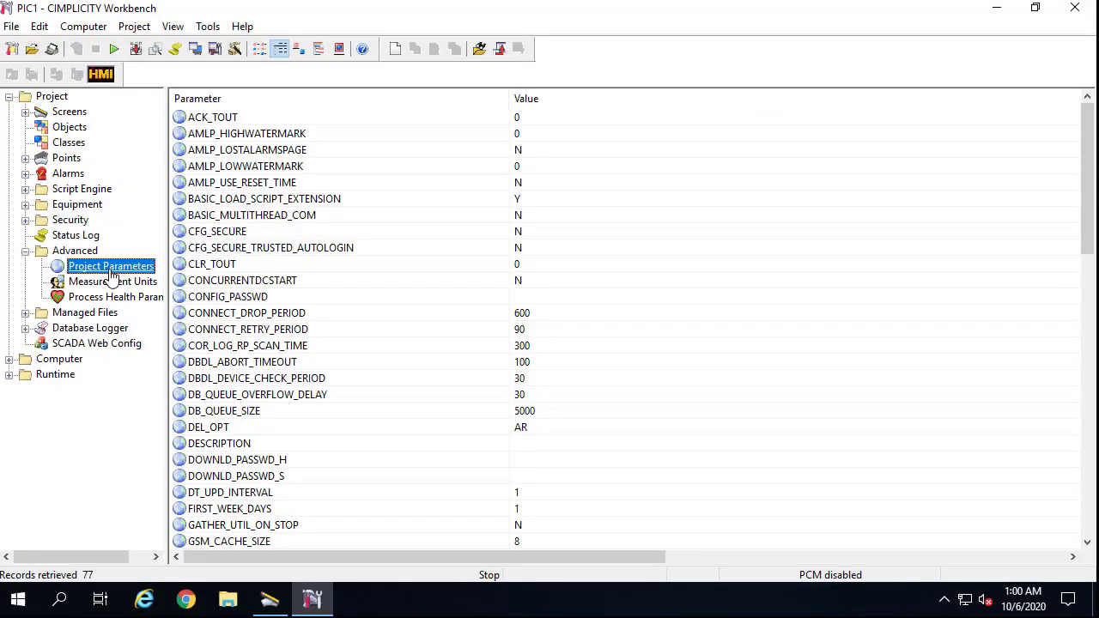
left_click(449, 345)
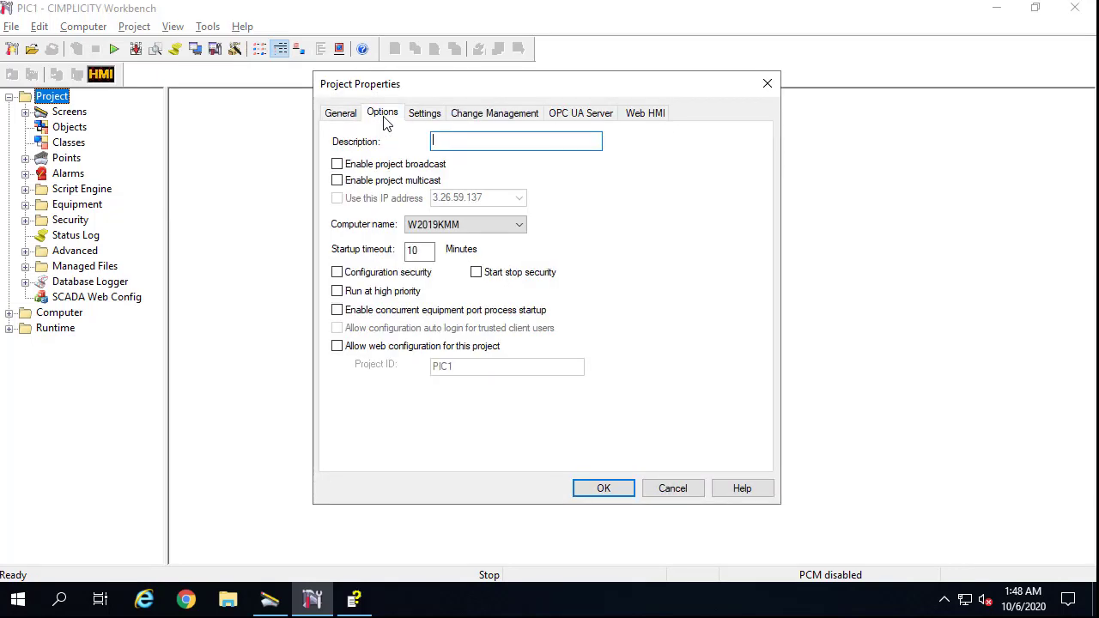
Show the Event Editor settings in Project Properties
left_click(421, 114)
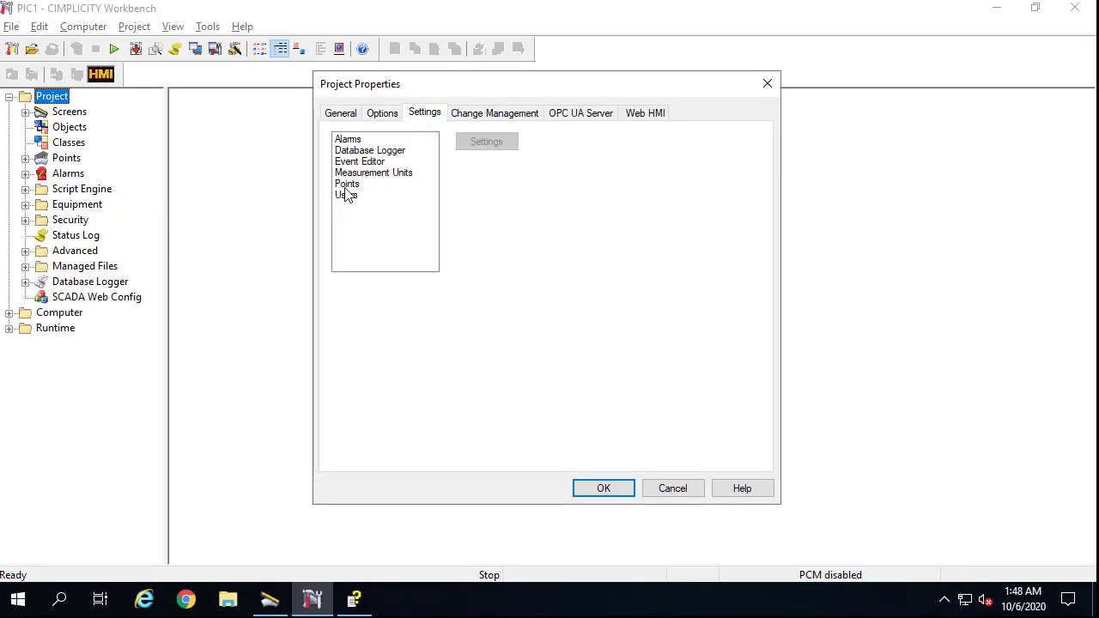
left_click(352, 161)
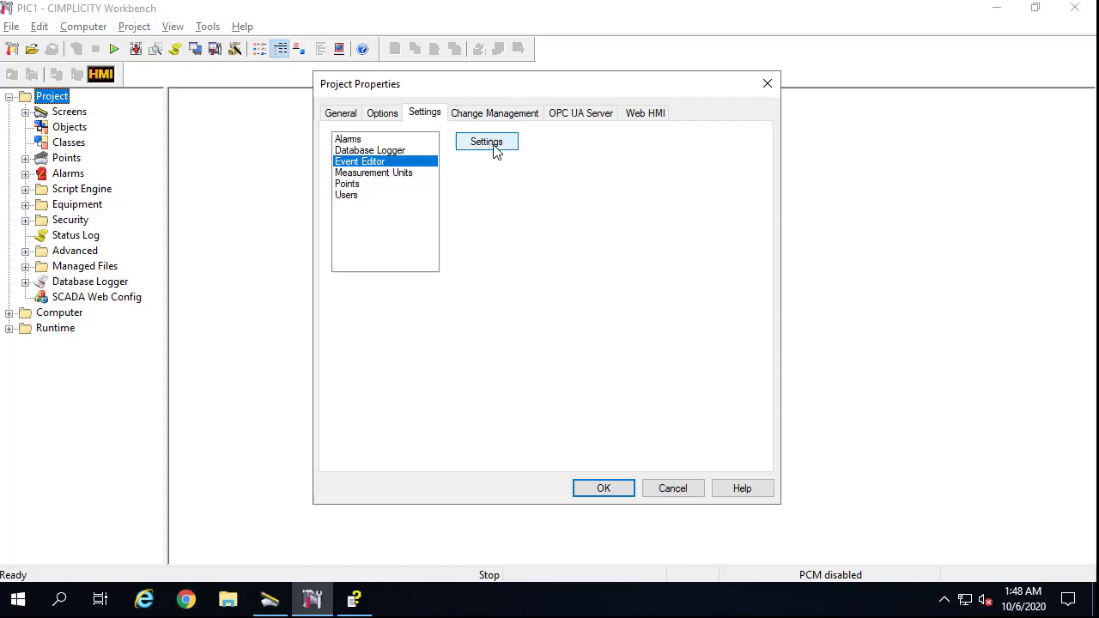
left_click(491, 145)
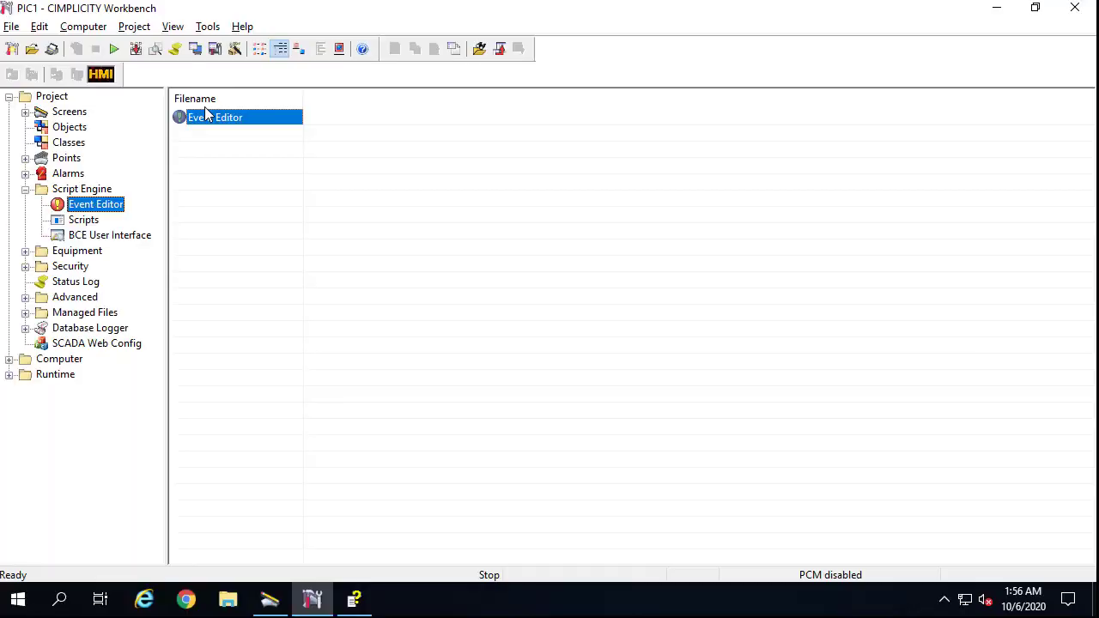
Create a new event named 'test' and show its Advanced script execution options
double_click(203, 127)
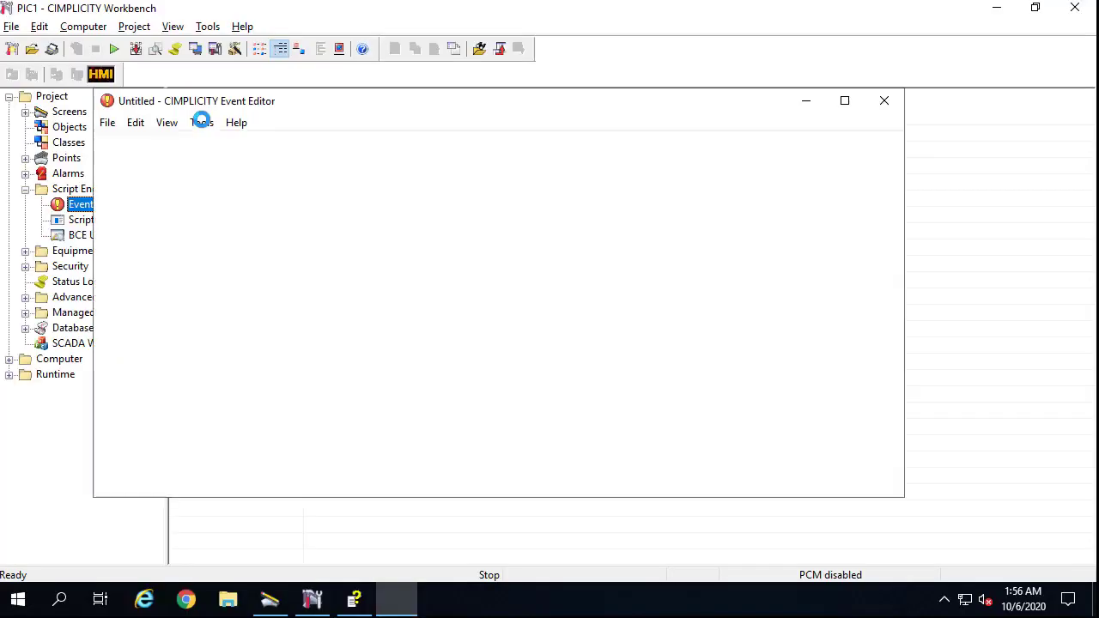
left_click(107, 125)
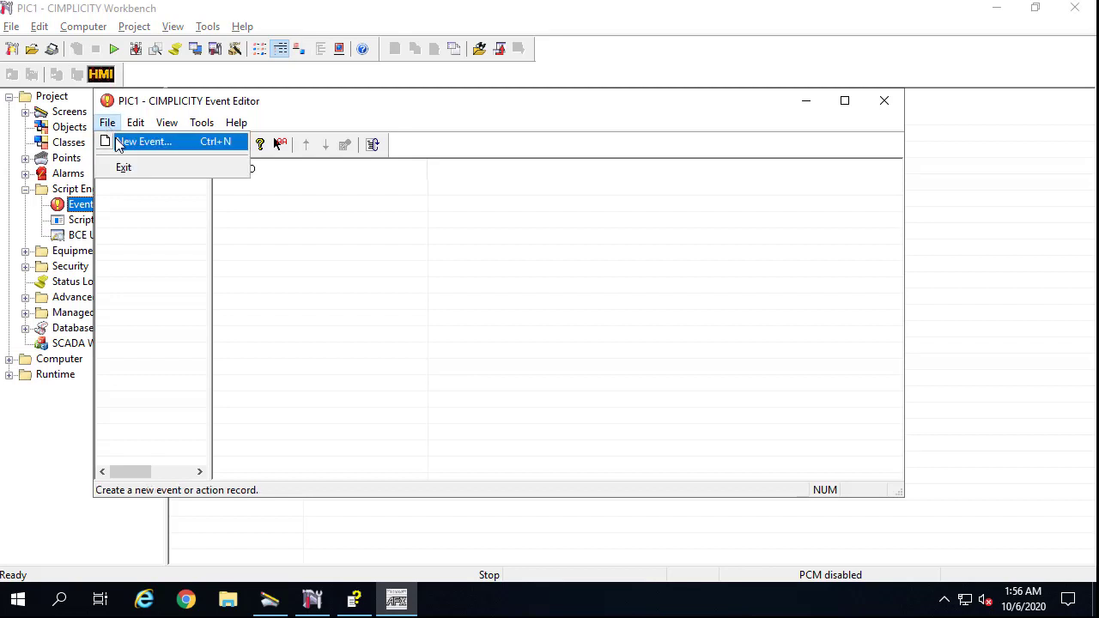
left_click(116, 140)
type("test")
left_click(400, 323)
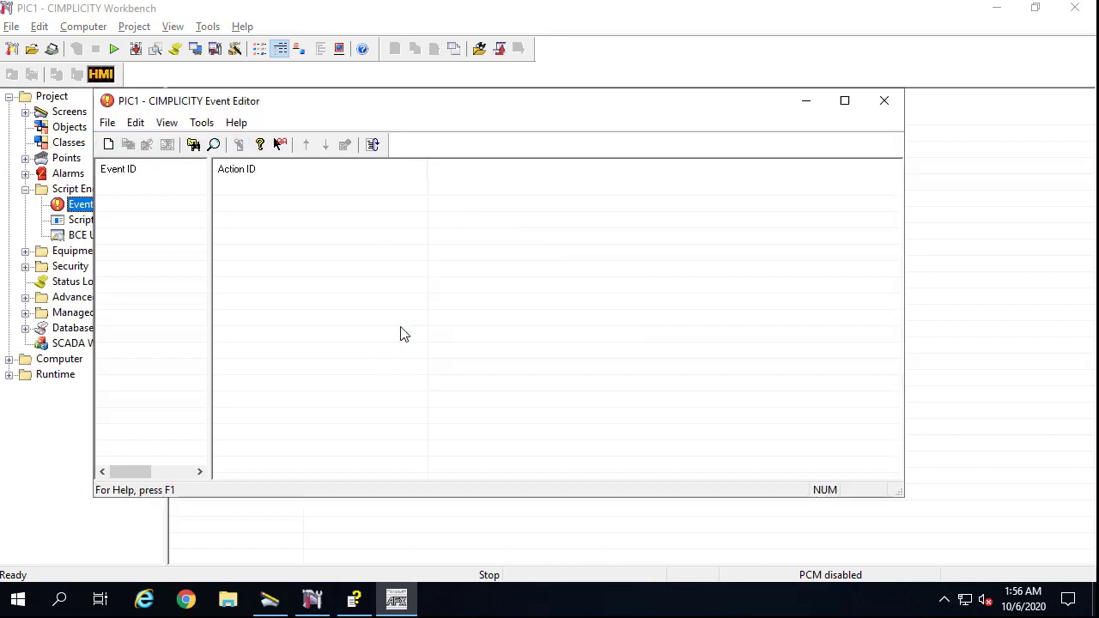
left_click(369, 225)
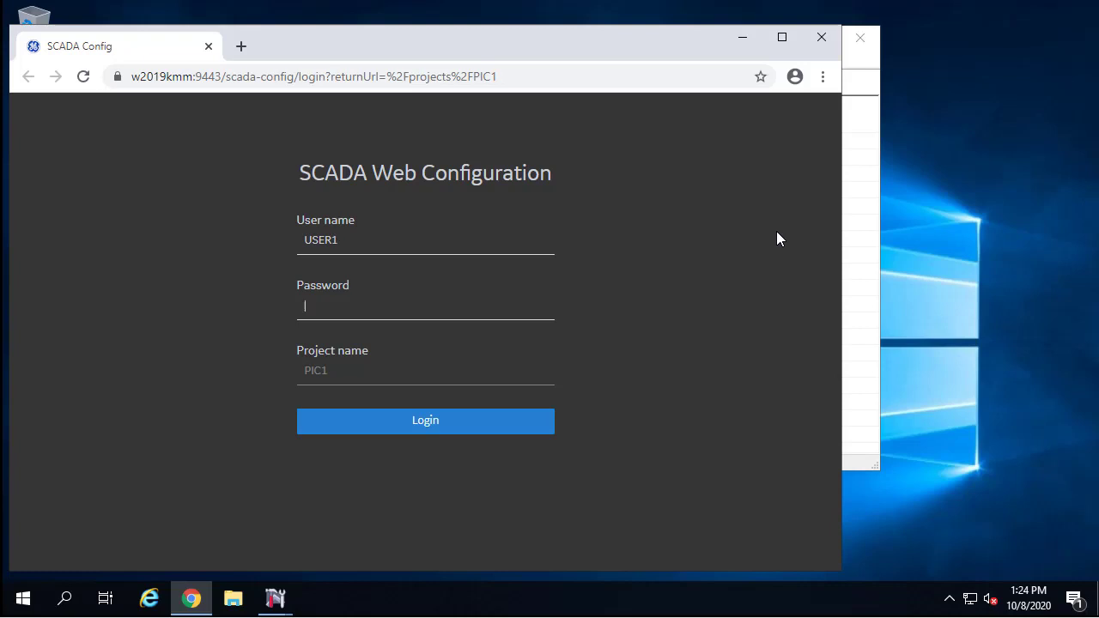
key("BackSpace")
key("BackSpace")
key("BackSpace")
key("BackSpace")
key("BackSpace")
key("Return")
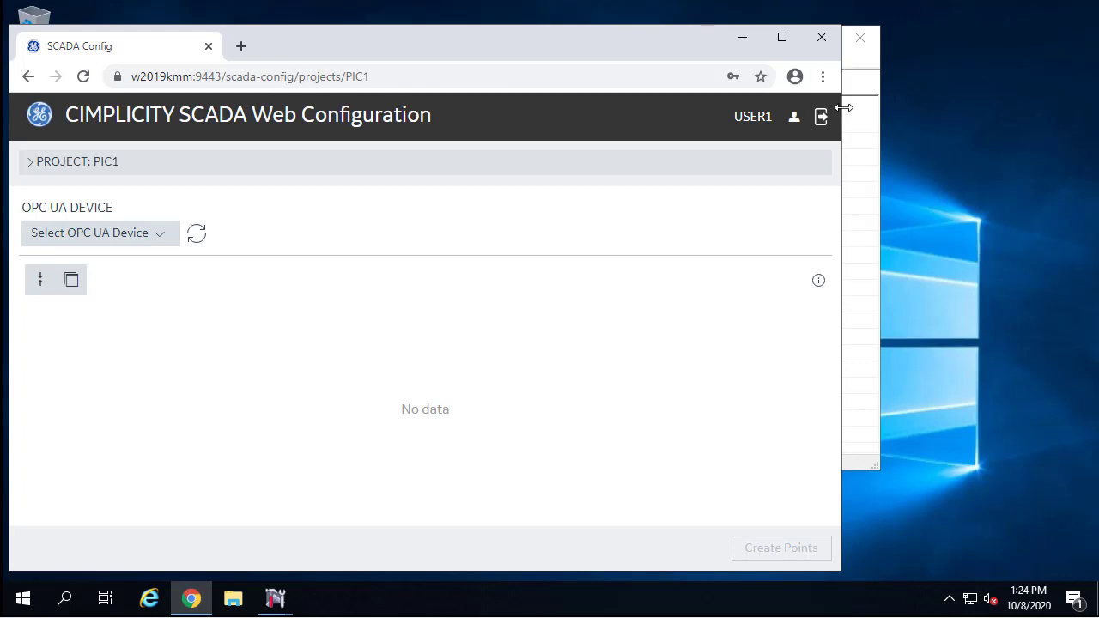
Load OPC UA device DEV1 and check OPCUASERVER with all its children
left_click_drag(842, 108, 902, 108)
left_click(140, 239)
left_click(134, 258)
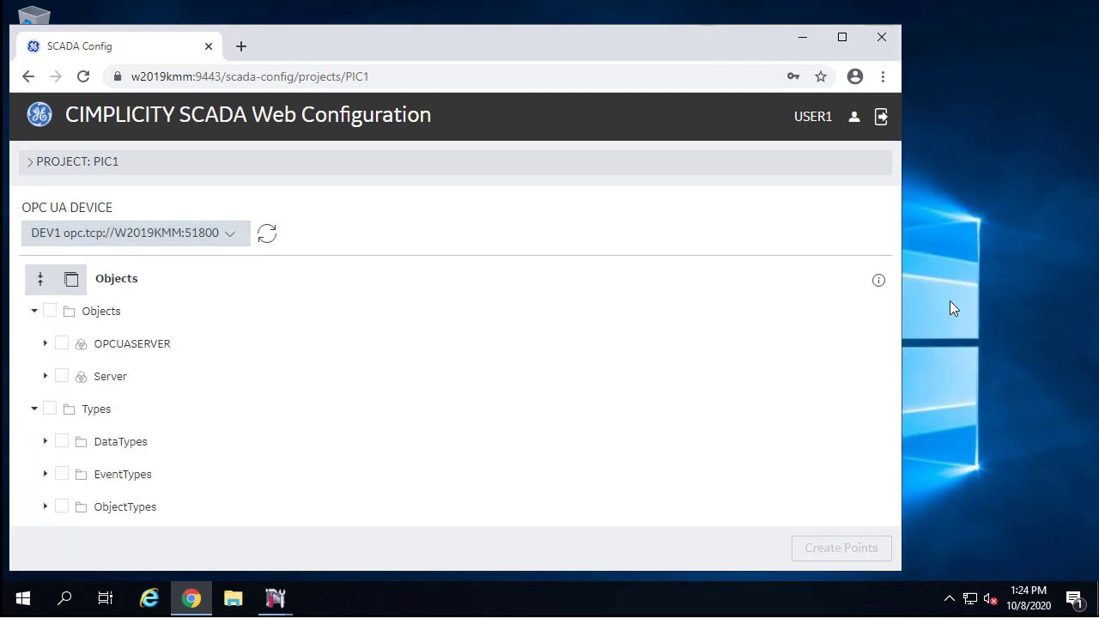
left_click(45, 343)
left_click(89, 348)
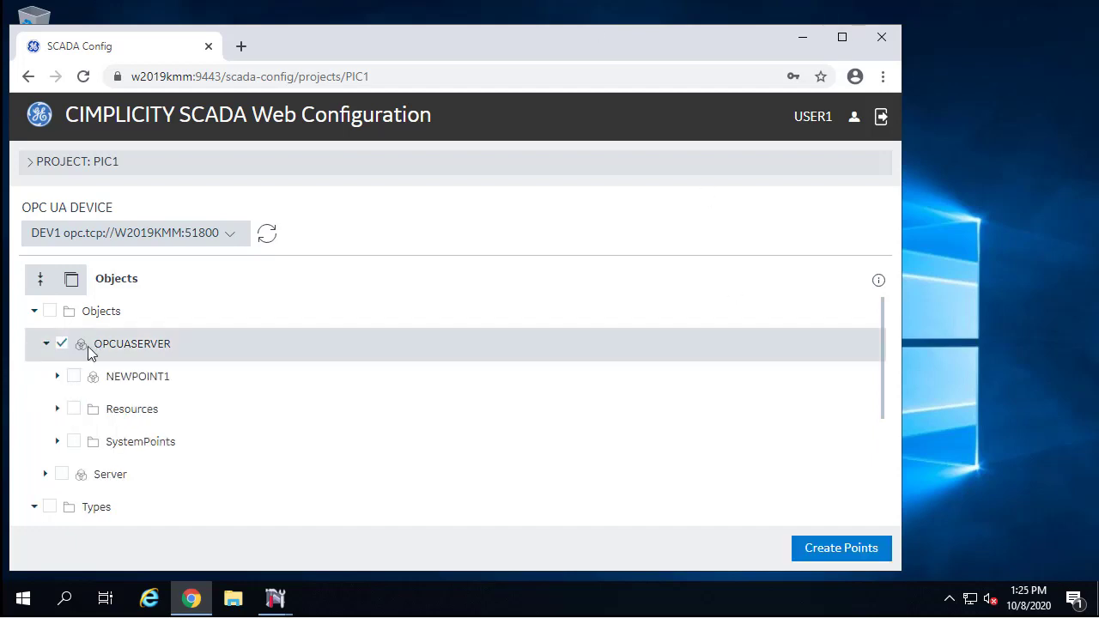
right_click(89, 351)
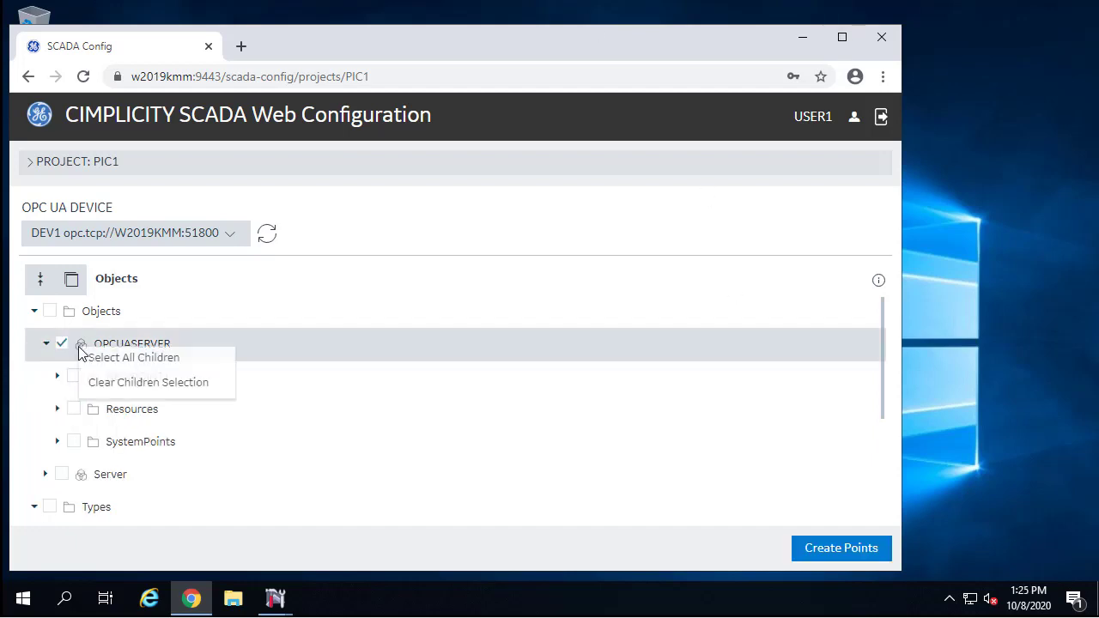
left_click(192, 367)
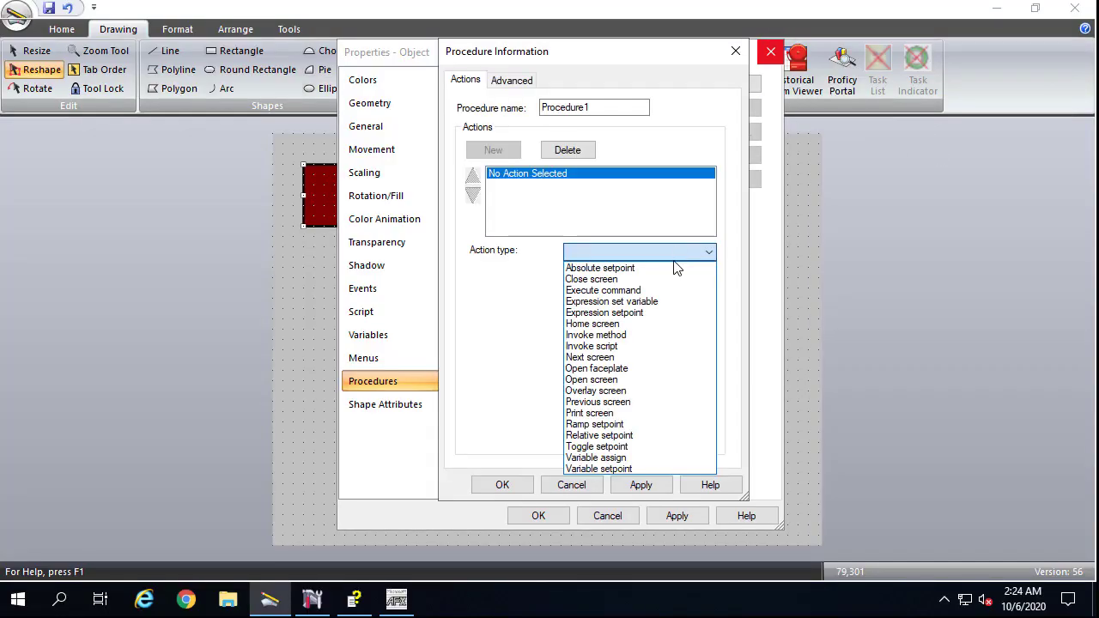
Try the Variable assign, Expression set variable and Open faceplate action types for Procedure1
left_click(644, 457)
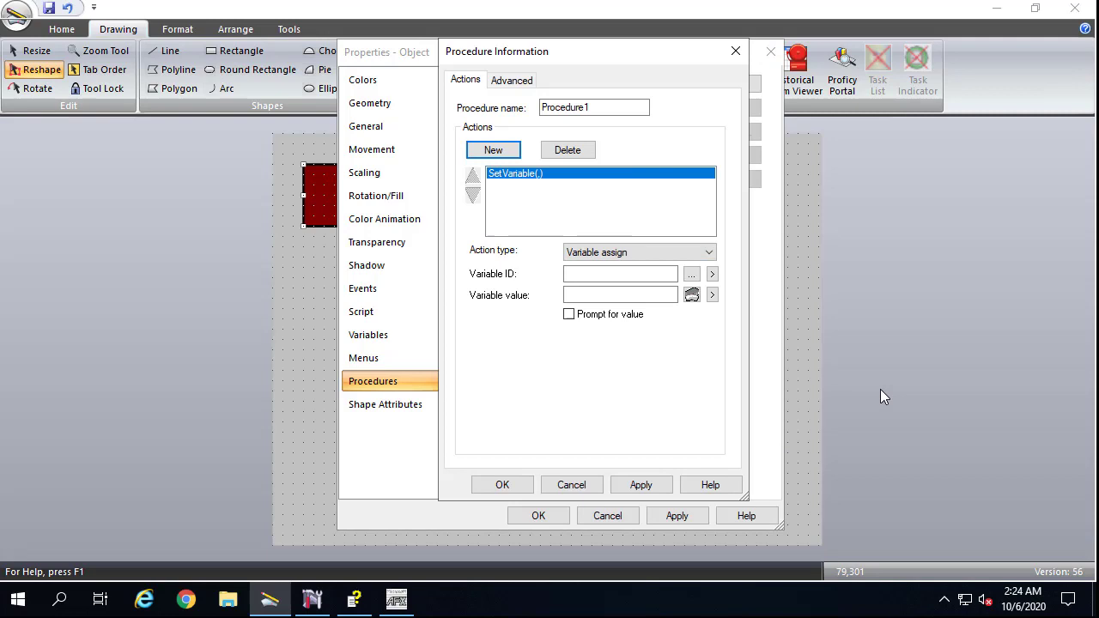
left_click(687, 252)
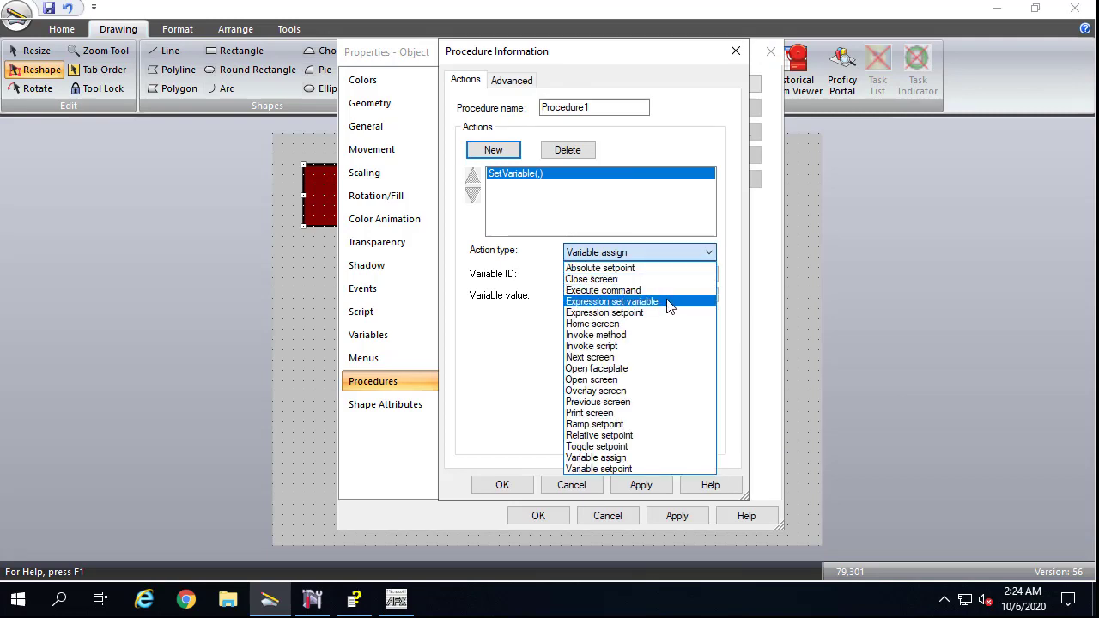
left_click(669, 303)
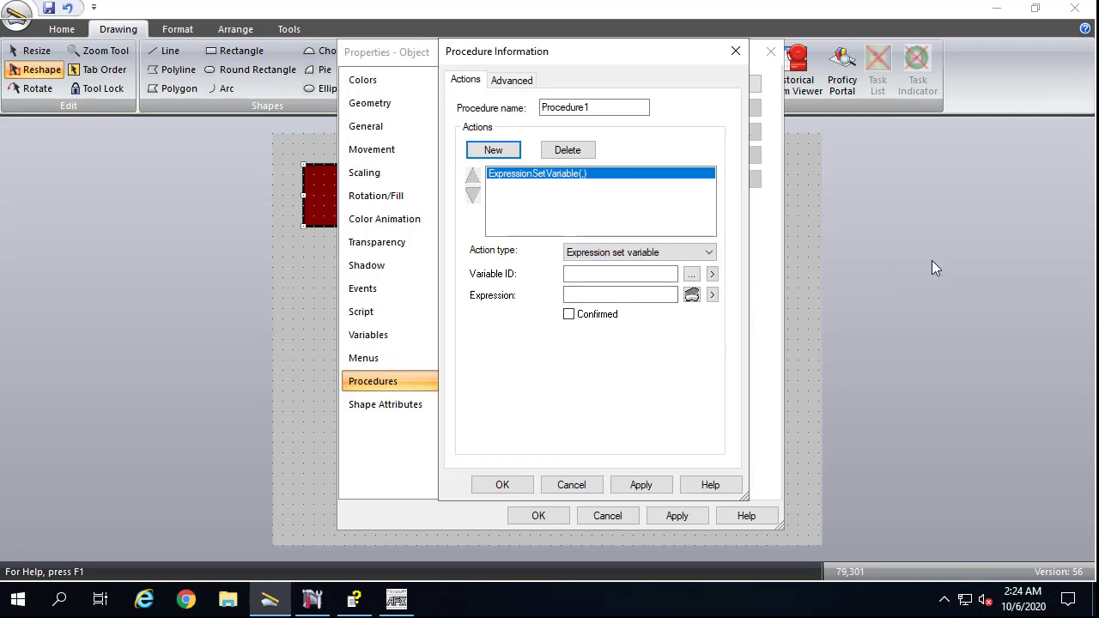
left_click(640, 253)
left_click(636, 368)
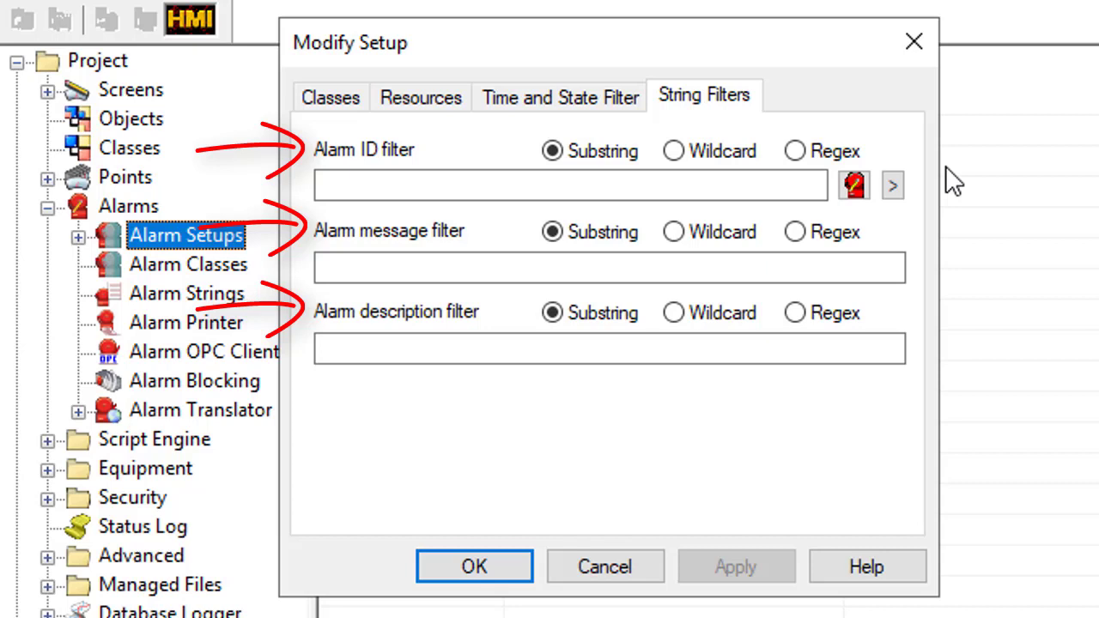
Review the alarm setup's empty String Filters, leaving alarm ID matching on Substring
left_click(854, 185)
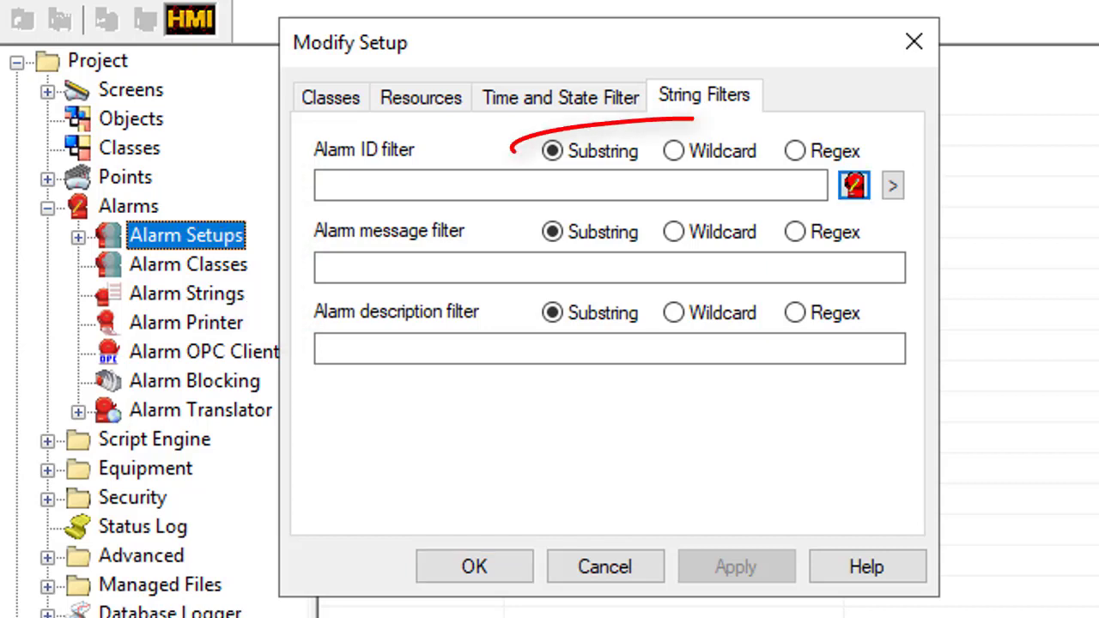